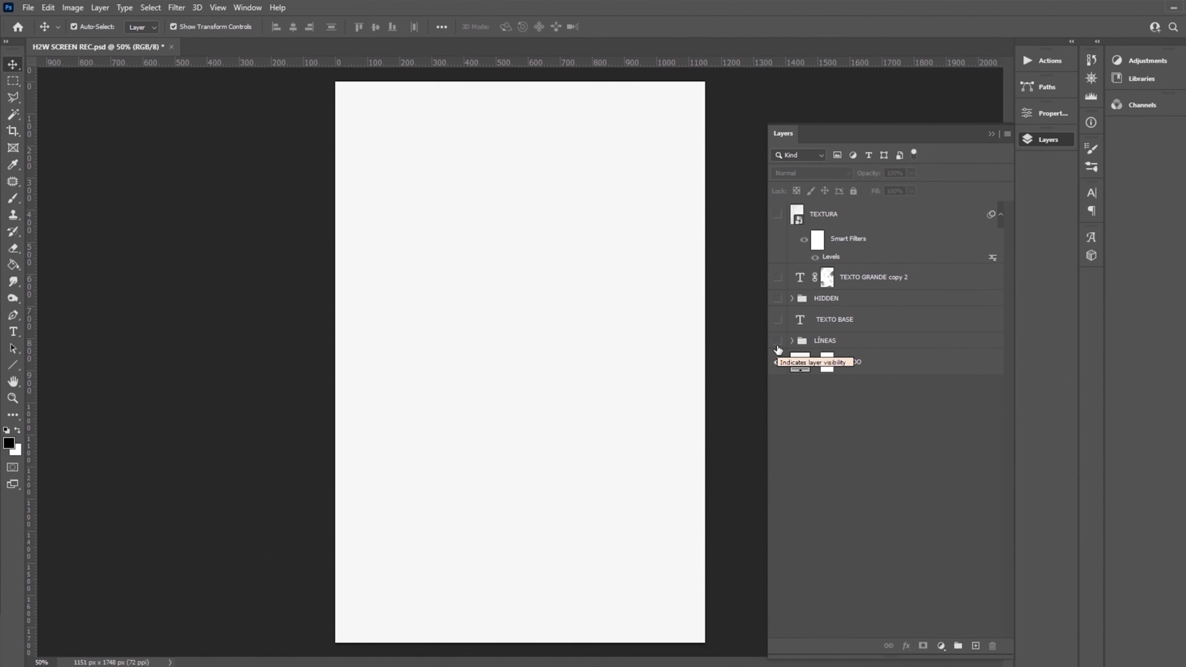
Step: Show the LÍNEAS group and TEXTO BASE layer, and convert them together with FONDO into one smart object
{"action": "left_click", "coordinate": [777, 345]}
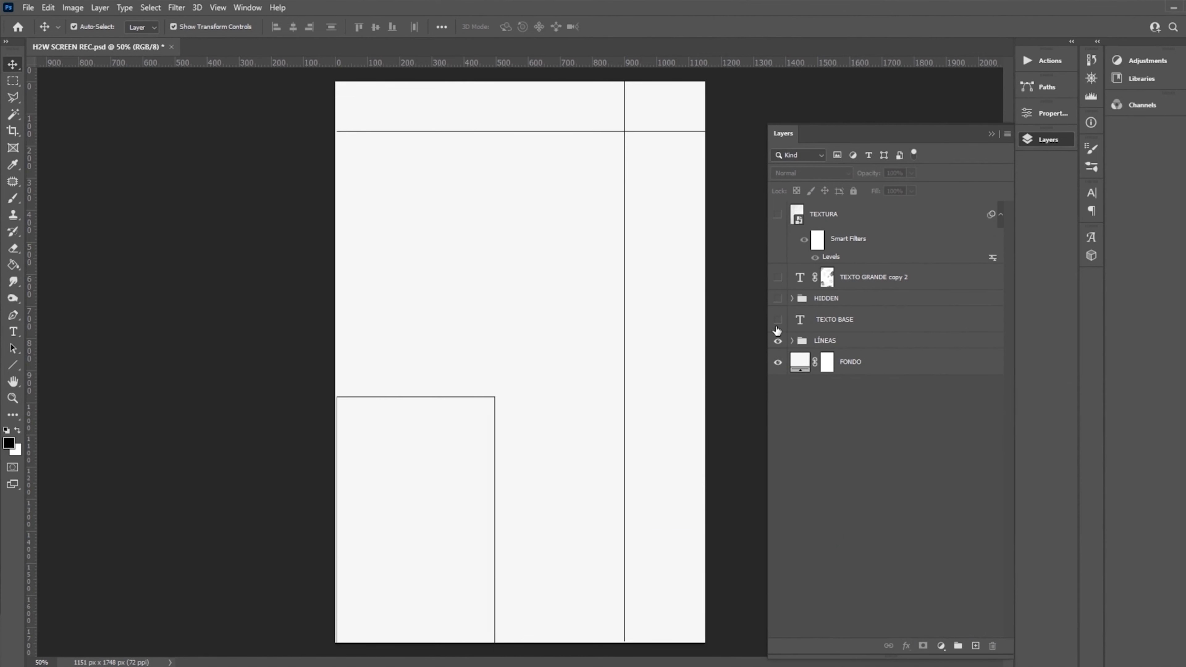
{"action": "left_click", "coordinate": [778, 321]}
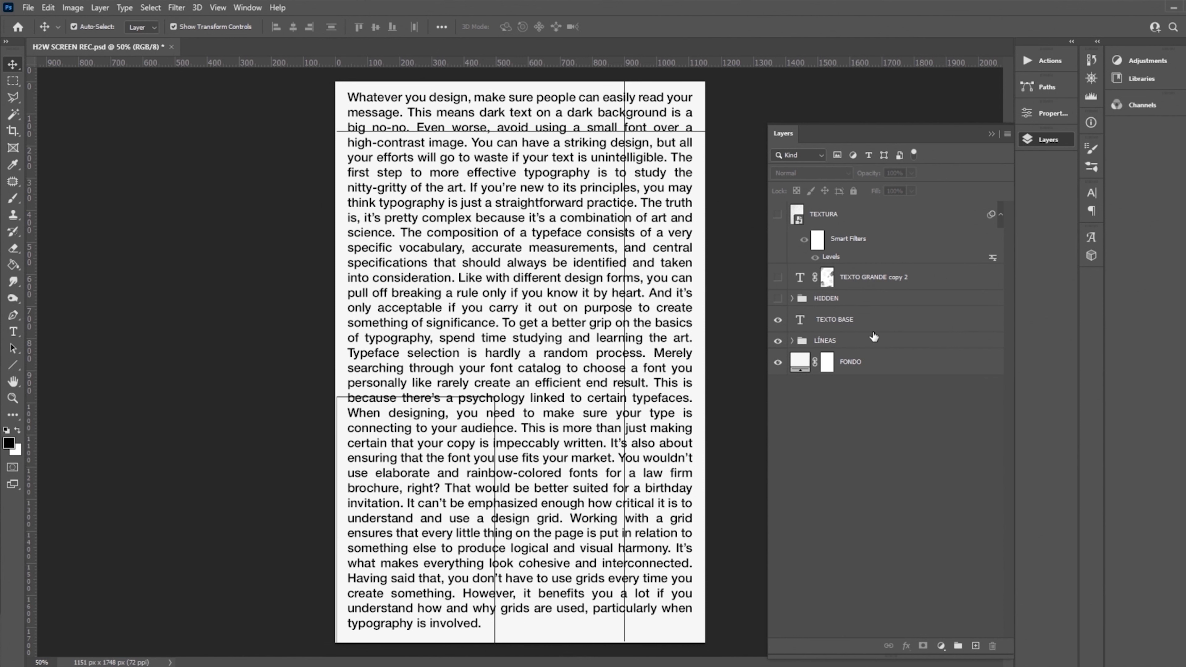
{"action": "left_click", "coordinate": [890, 326]}
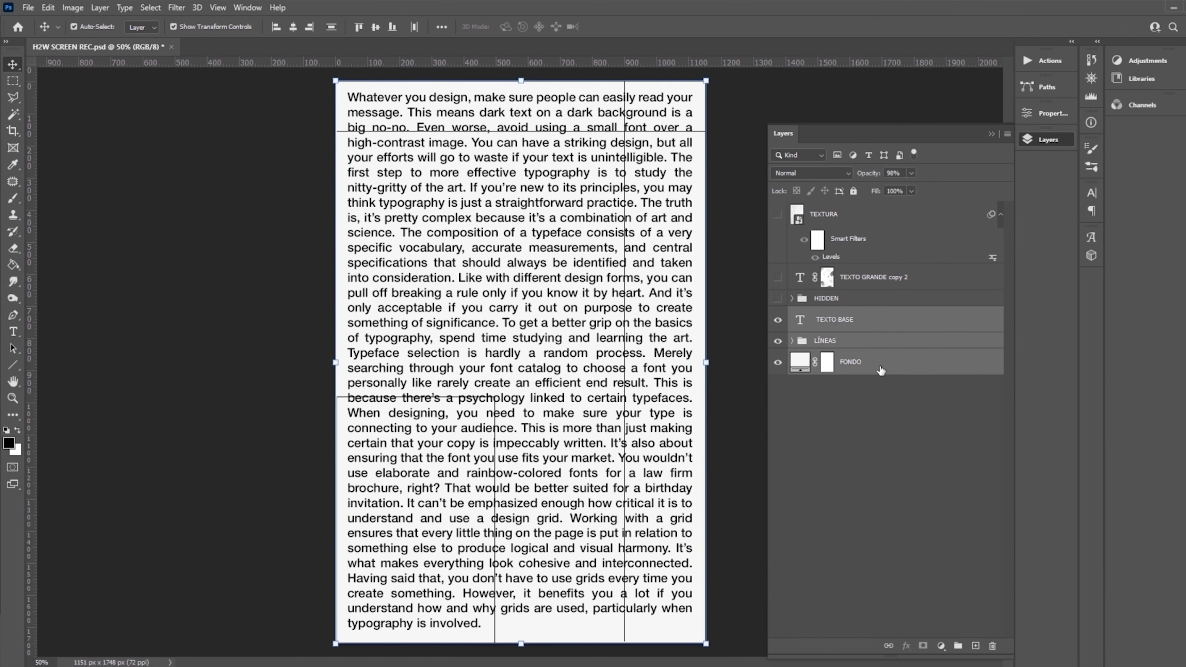
{"action": "right_click", "coordinate": [883, 321]}
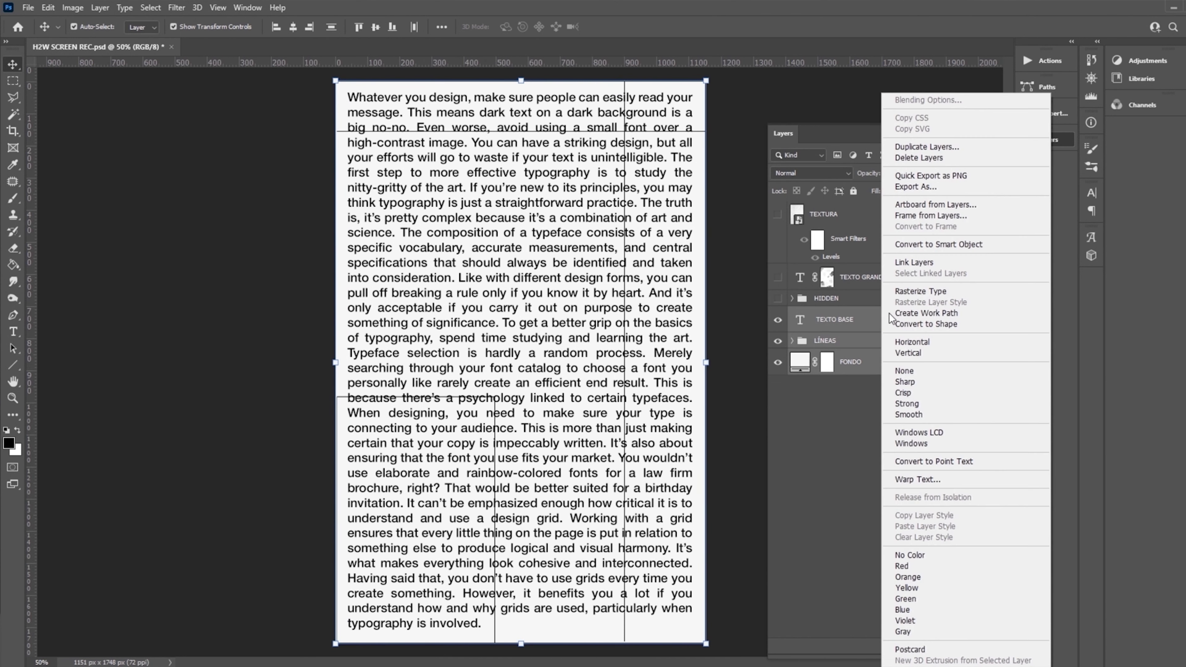
{"action": "left_click", "coordinate": [944, 245]}
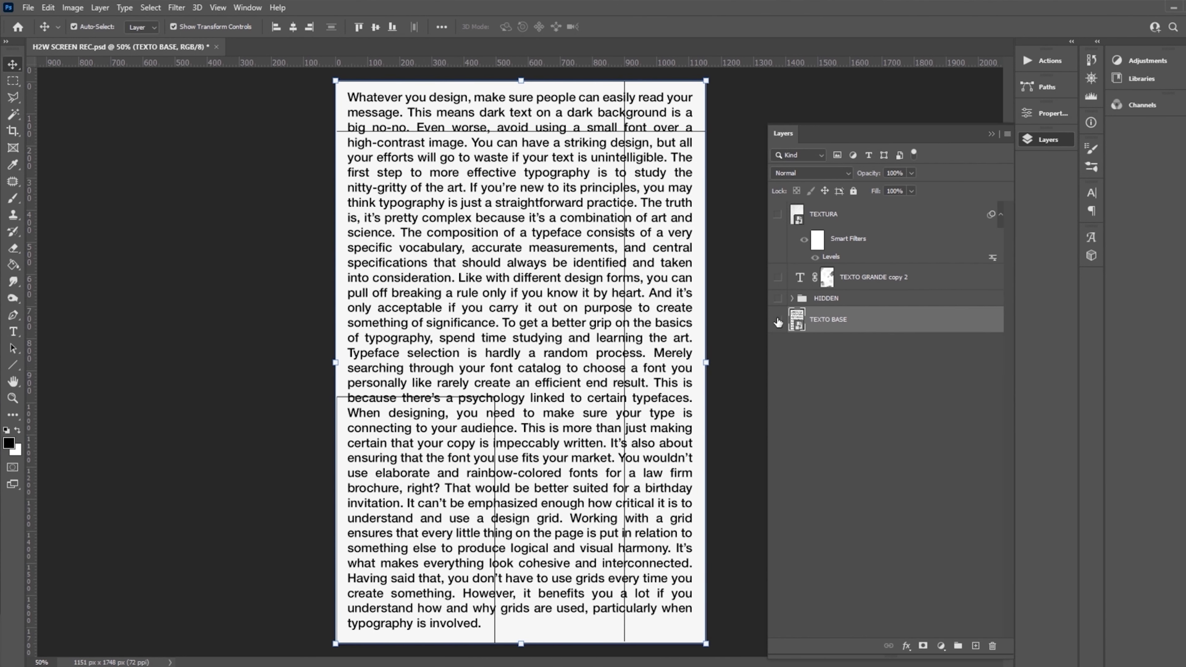
Step: Toggle the visibility of the TEXTO BASE smart object to check what it contains
{"action": "left_click", "coordinate": [778, 321]}
{"action": "left_click", "coordinate": [778, 321]}
{"action": "left_click", "coordinate": [777, 320]}
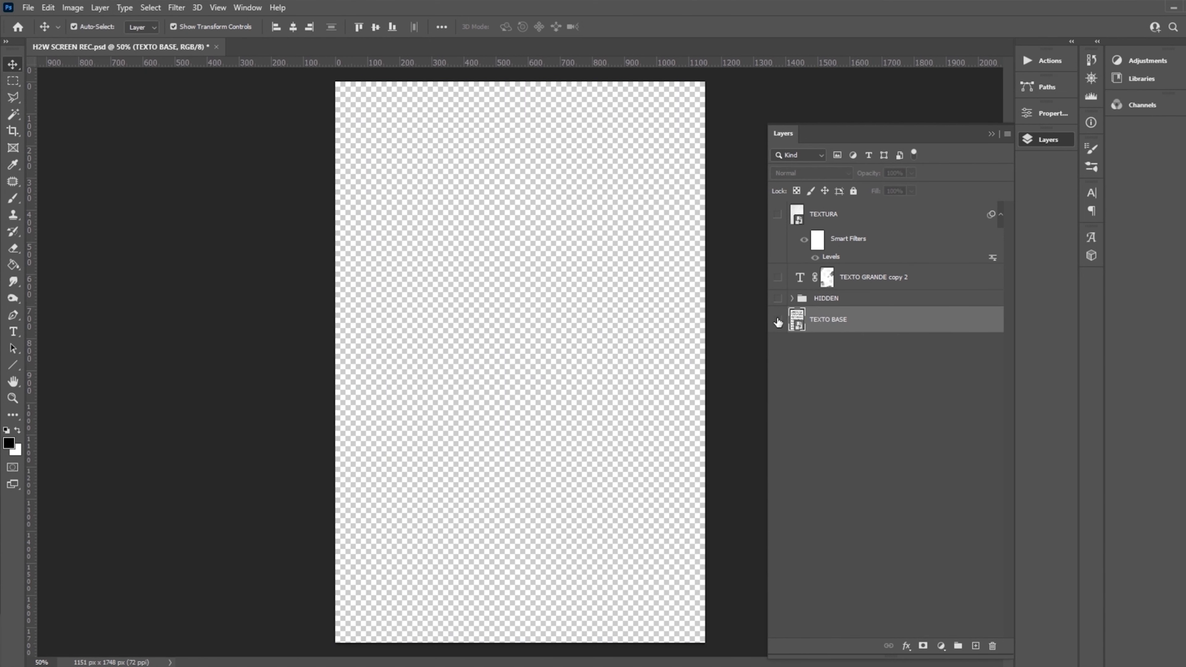
{"action": "left_click", "coordinate": [778, 321]}
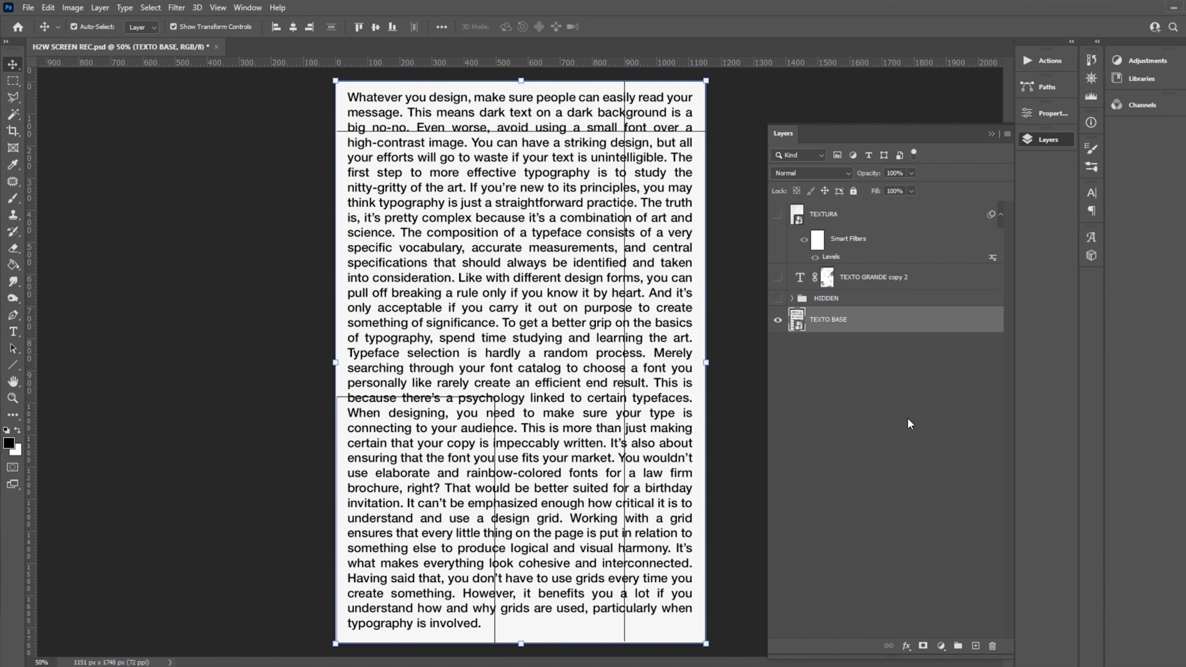
Step: Apply a Gaussian Blur with a radius of 2.0 pixels to the TEXTO BASE smart object
{"action": "left_click", "coordinate": [176, 8]}
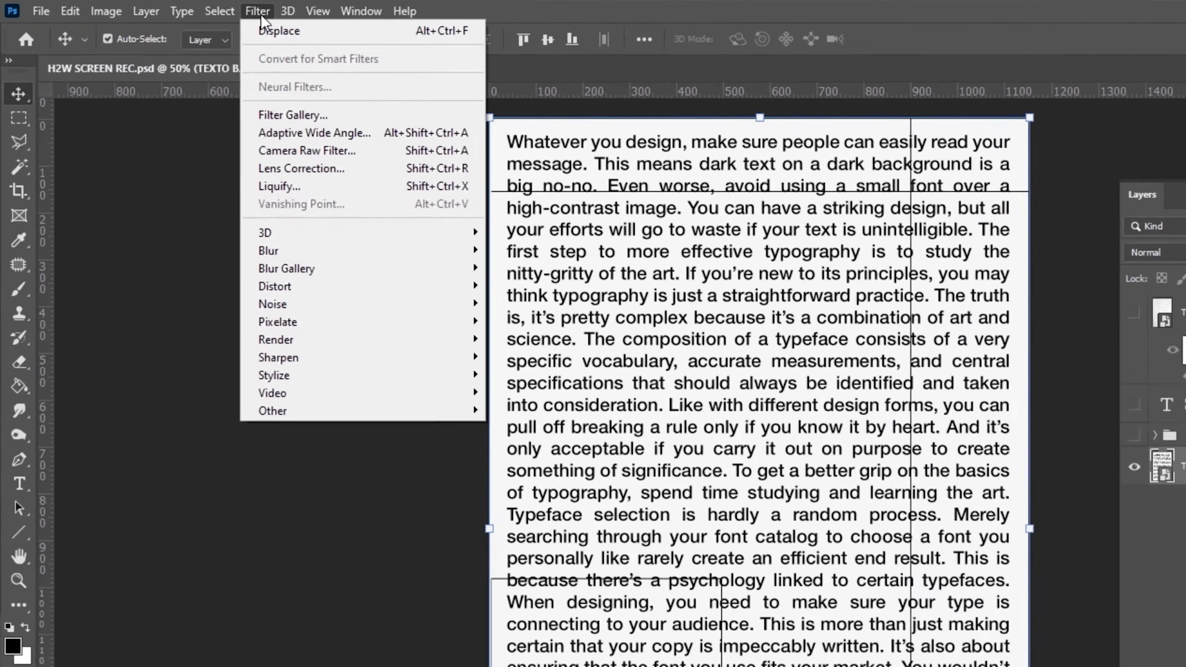
{"action": "mouse_move", "coordinate": [245, 171]}
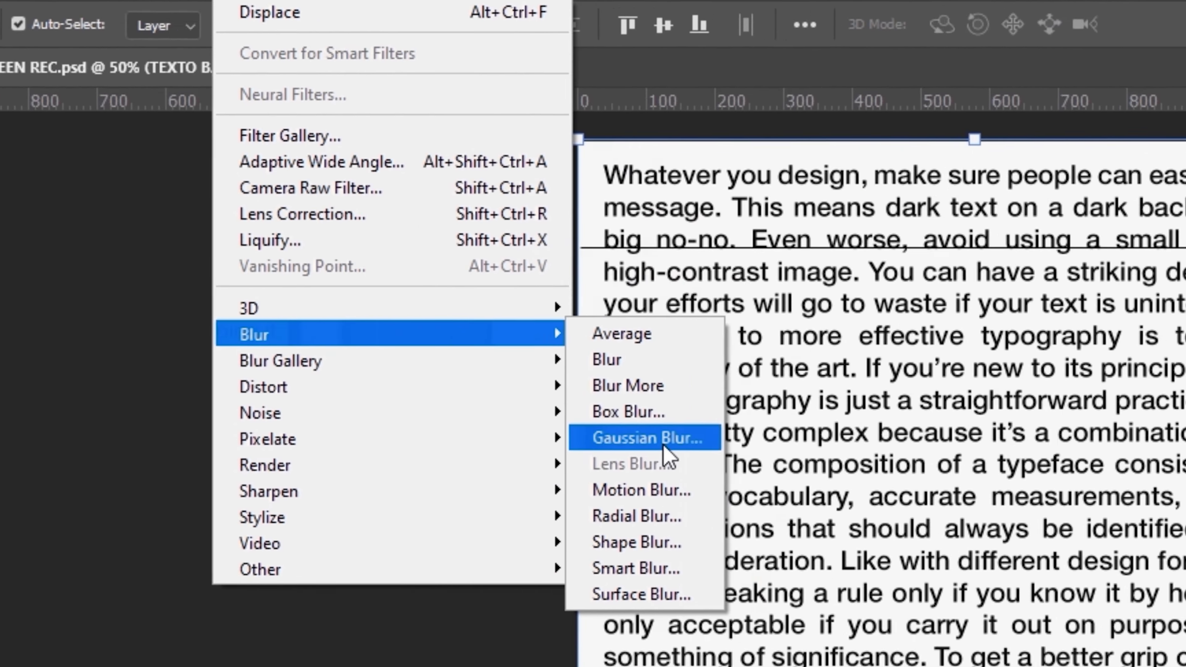
{"action": "left_click", "coordinate": [780, 471]}
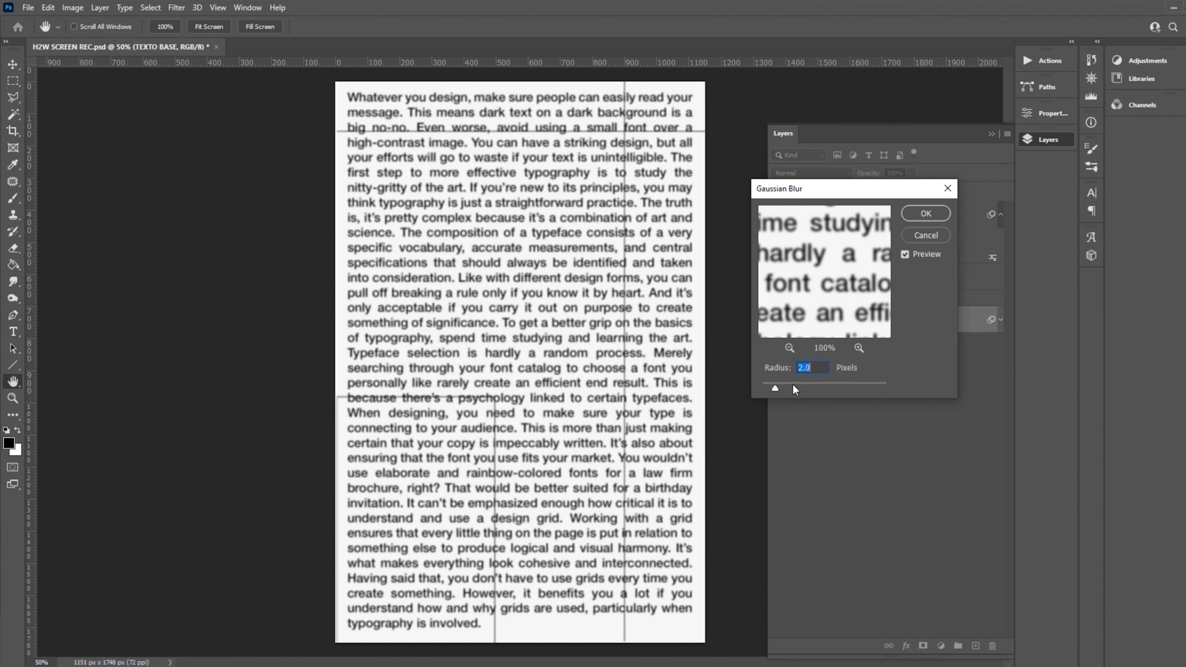
{"action": "left_click", "coordinate": [793, 386]}
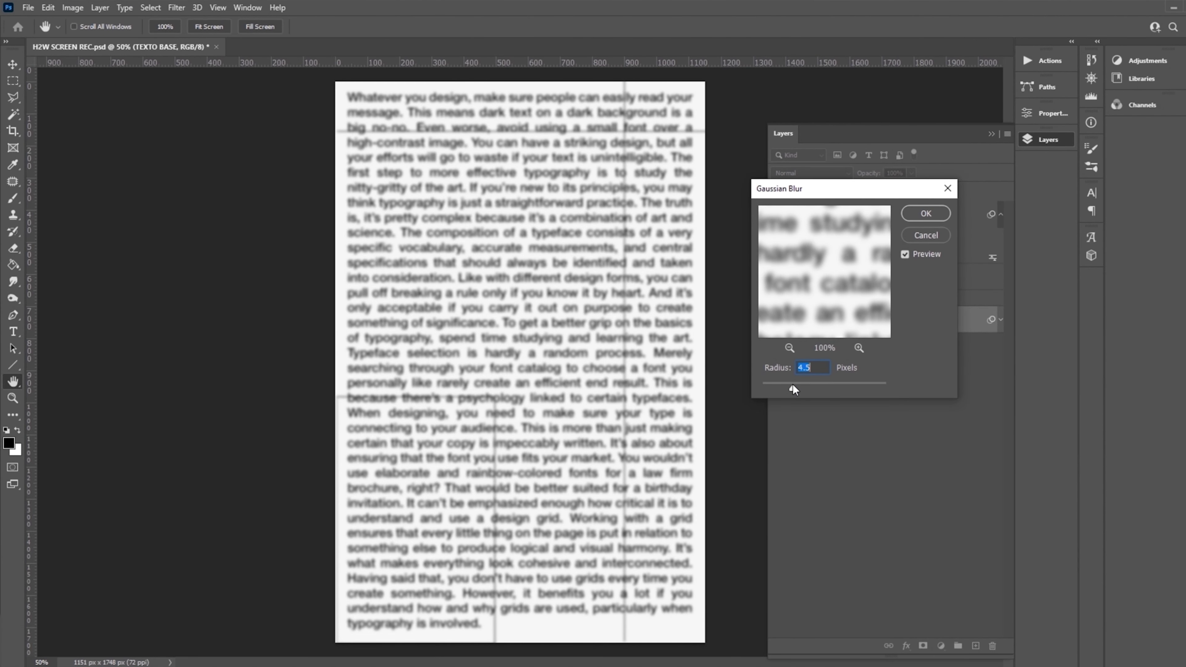
{"action": "mouse_move", "coordinate": [793, 384]}
{"action": "left_mouse_down"}
{"action": "mouse_move", "coordinate": [765, 384]}
{"action": "mouse_move", "coordinate": [805, 384]}
{"action": "left_mouse_up"}
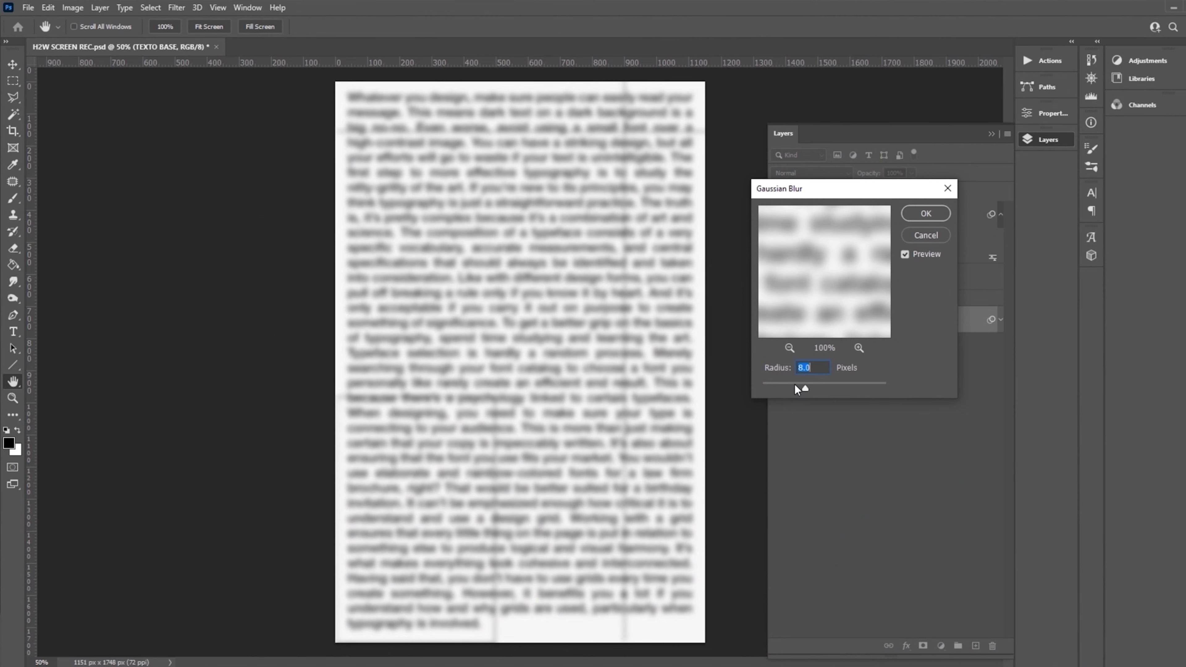
{"action": "left_click_drag", "start_coordinate": [795, 384], "coordinate": [775, 384]}
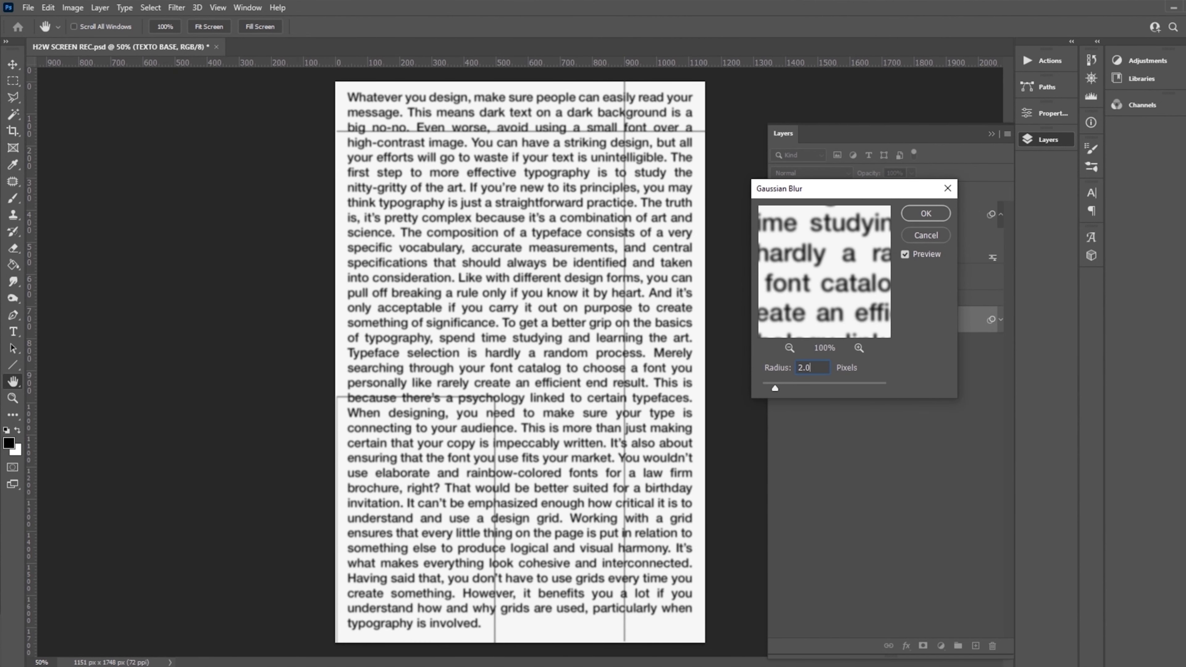
{"action": "left_click", "coordinate": [925, 214]}
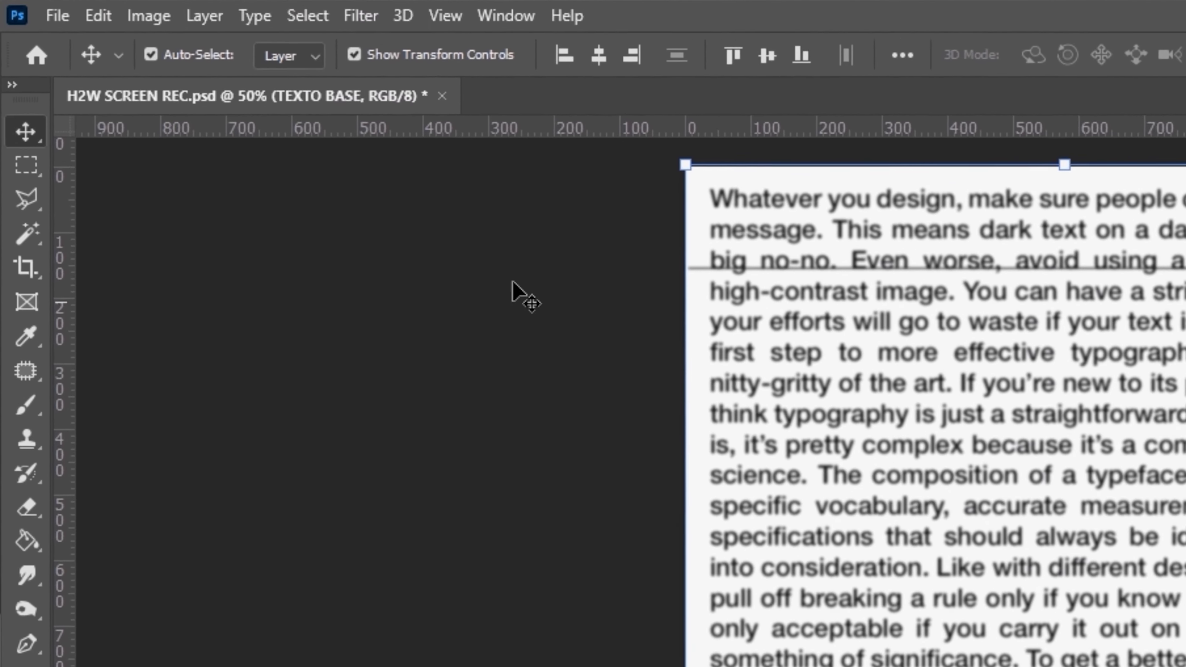
Step: Apply a Threshold adjustment at level 155 to the blurred TEXTO BASE smart object
{"action": "left_click", "coordinate": [149, 16]}
{"action": "mouse_move", "coordinate": [376, 85]}
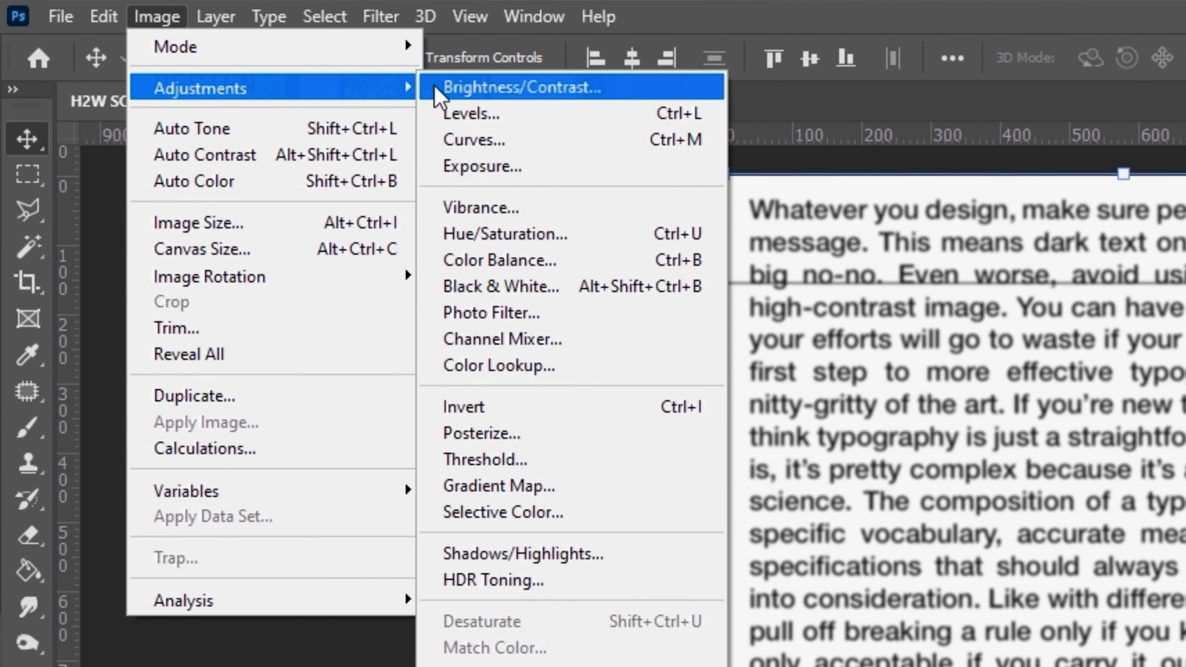
{"action": "left_click", "coordinate": [593, 459]}
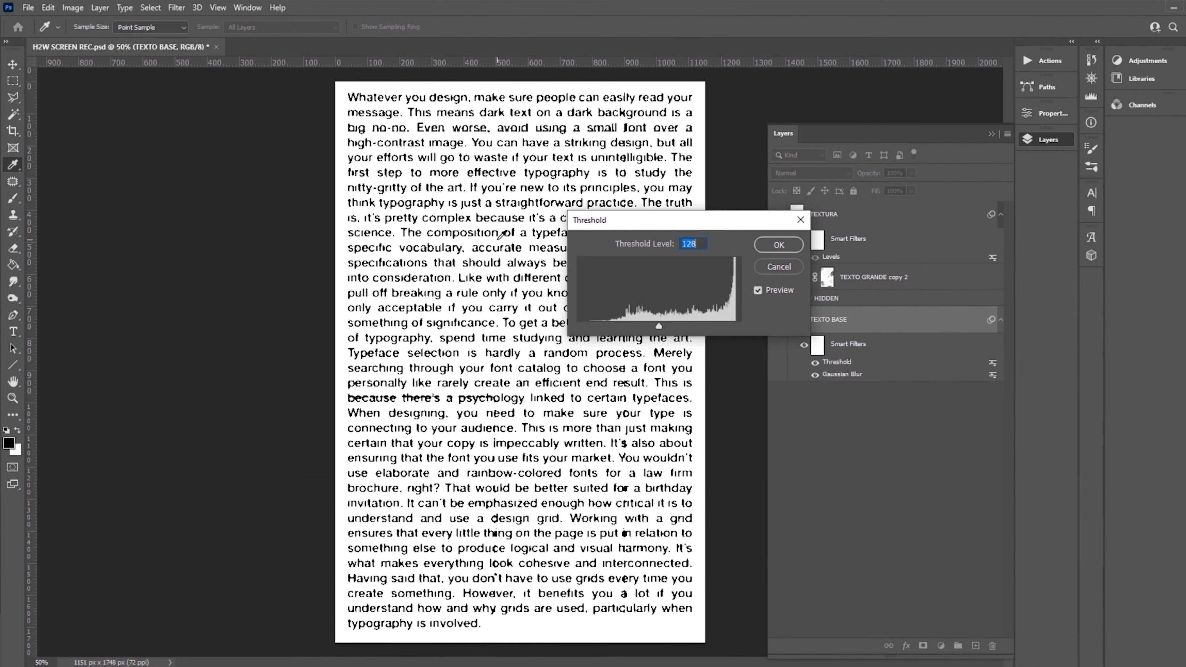
{"action": "key", "text": "ctrl+plus"}
{"action": "key", "text": "ctrl+plus"}
{"action": "key", "text": "ctrl+plus"}
{"action": "left_click_drag", "start_coordinate": [394, 242], "coordinate": [534, 415]}
{"action": "left_click_drag", "start_coordinate": [659, 326], "coordinate": [684, 331]}
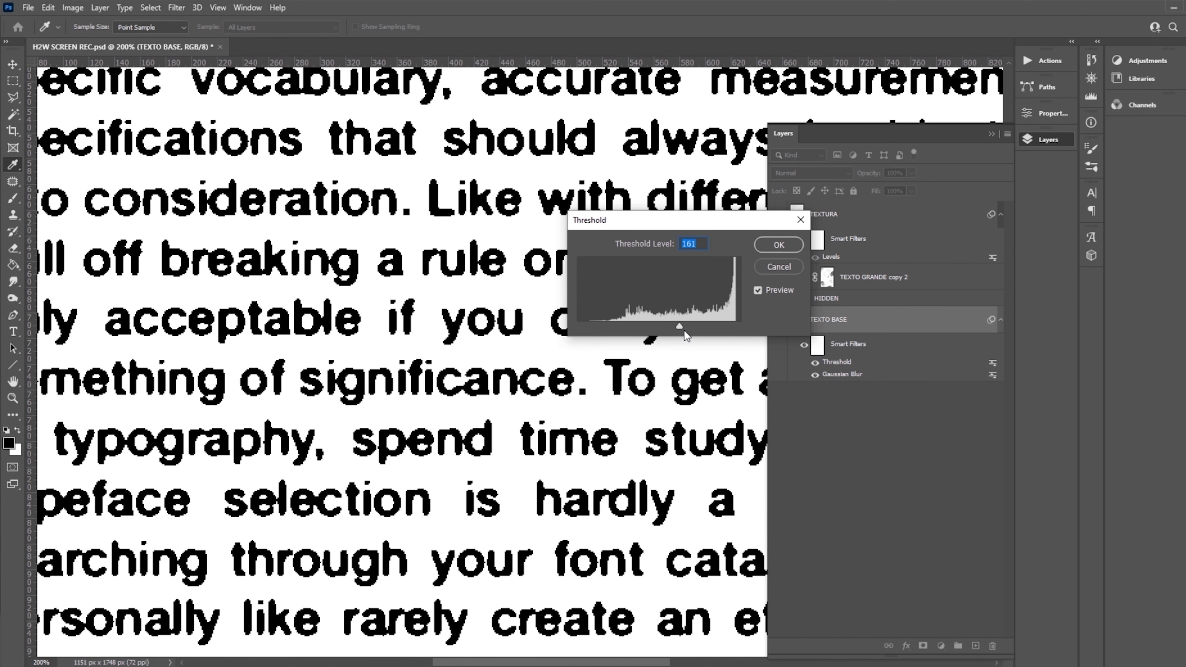
{"action": "key", "text": "ctrl+minus"}
{"action": "key", "text": "ctrl+minus"}
{"action": "type", "text": "155"}
{"action": "left_click", "coordinate": [780, 245]}
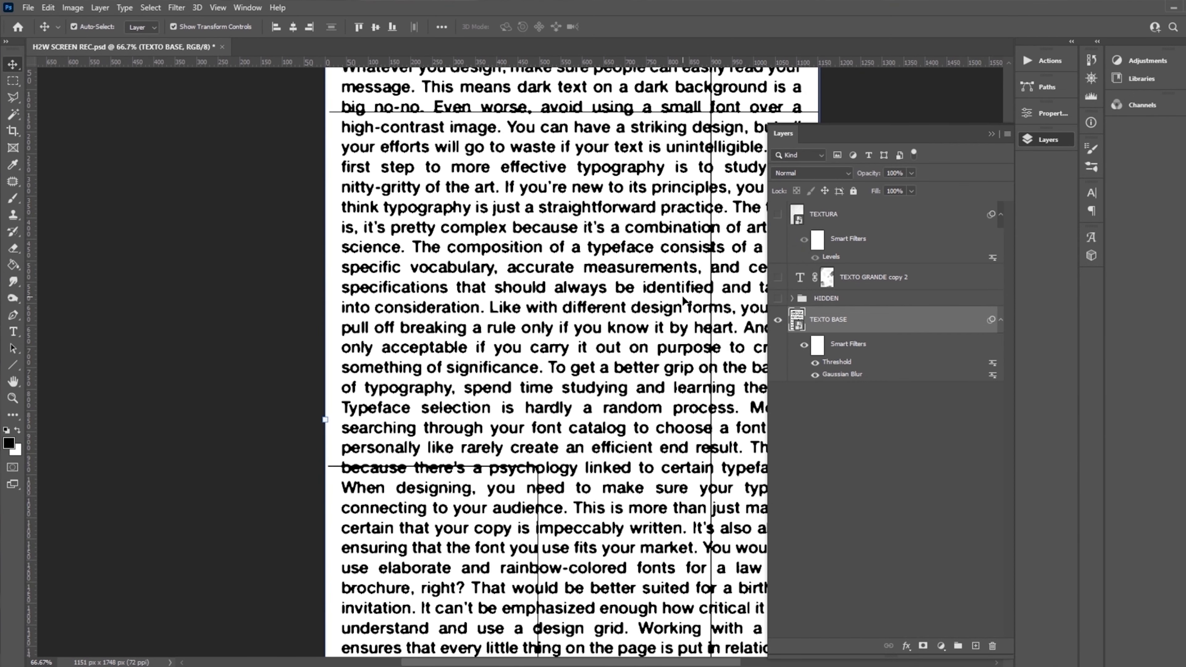
{"action": "key", "text": "ctrl+0"}
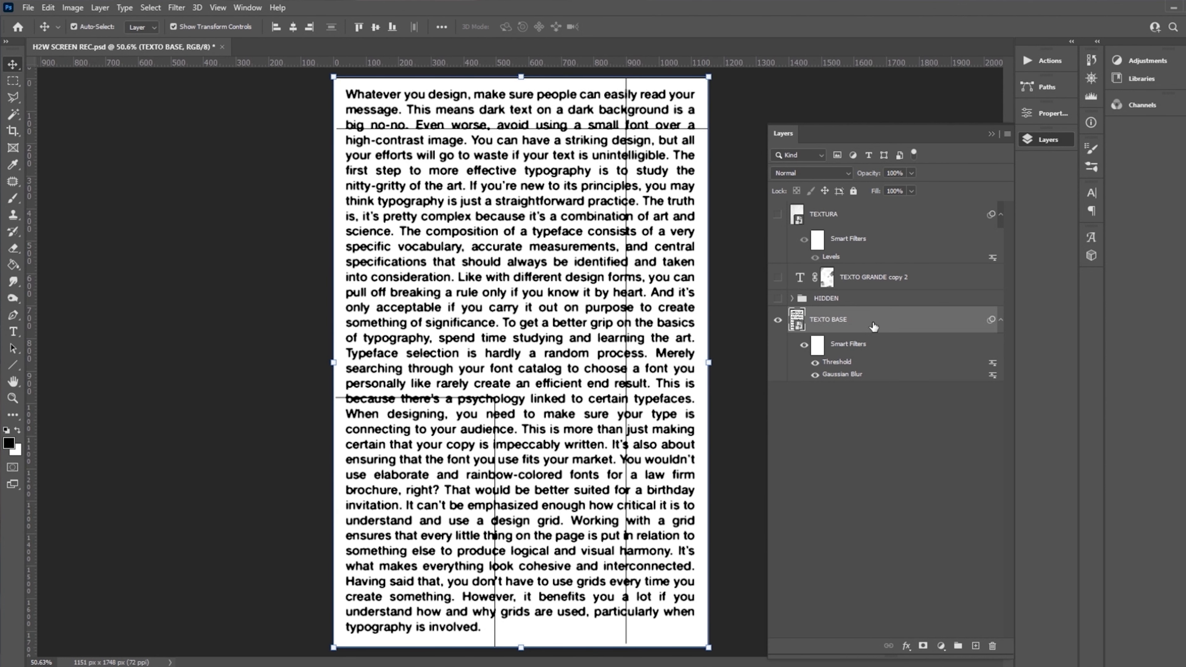
Step: Open the contents of the TEXTO BASE smart object and toggle the visibility of its LÍNEAS group
{"action": "double_click", "coordinate": [797, 319]}
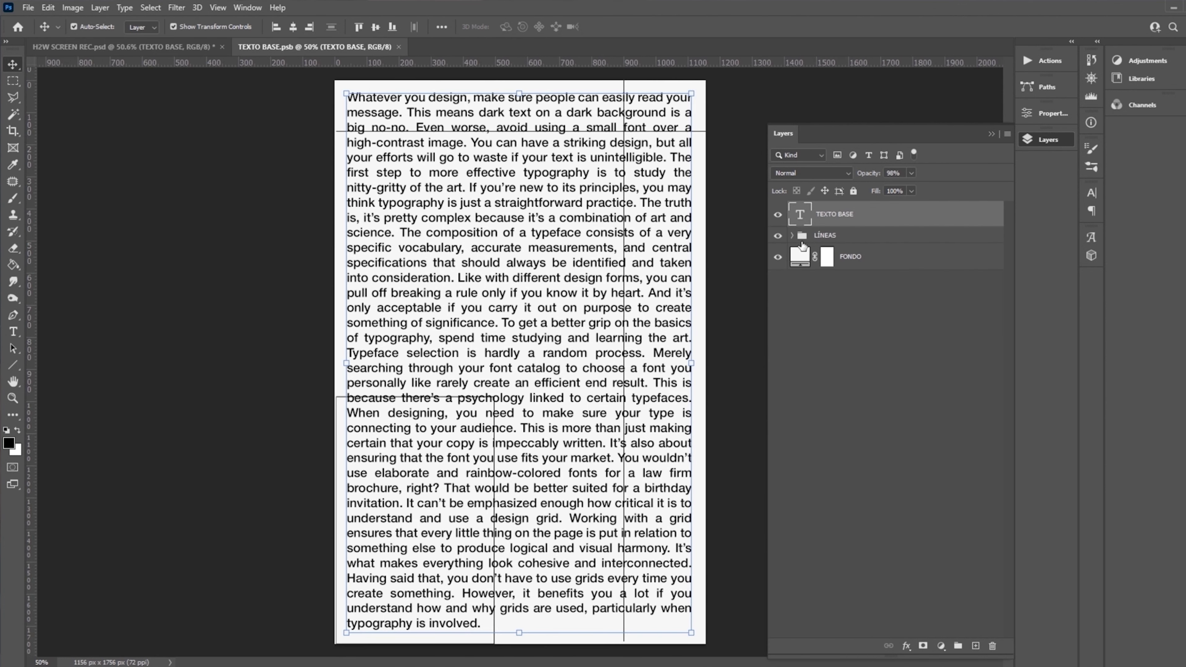
{"action": "left_click", "coordinate": [779, 236]}
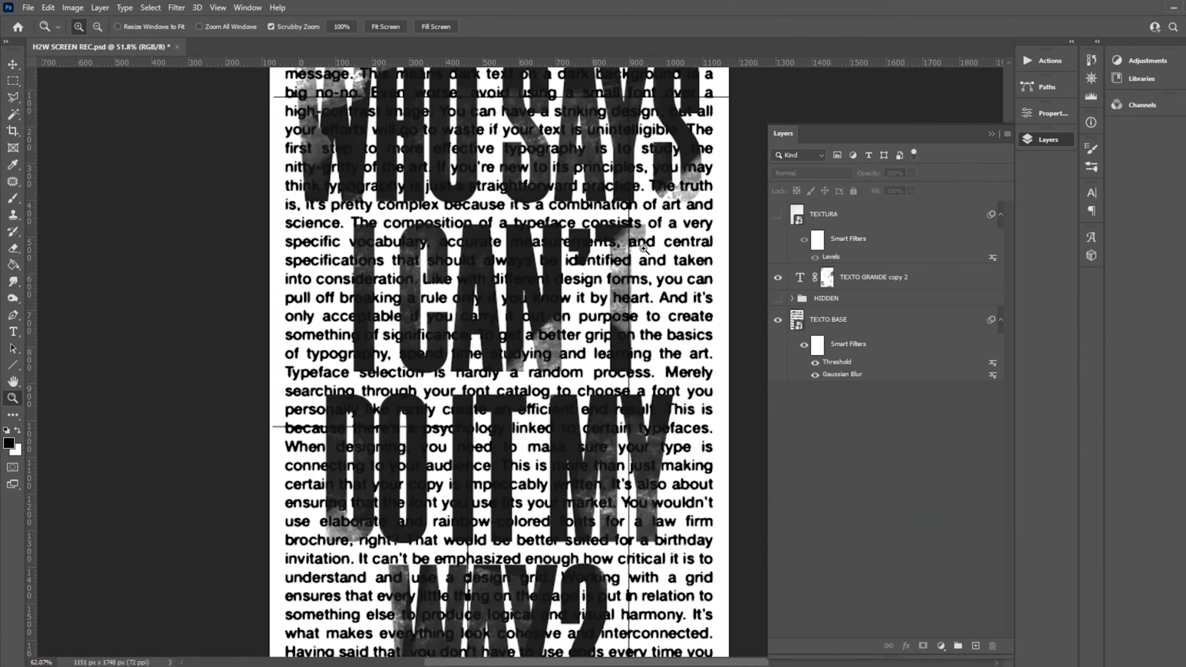
Step: Hide TEXTO BASE and add a white (ffffff) solid color fill layer directly beneath TEXTO GRANDE copy 2
{"action": "left_click", "coordinate": [762, 337]}
{"action": "left_click", "coordinate": [779, 320]}
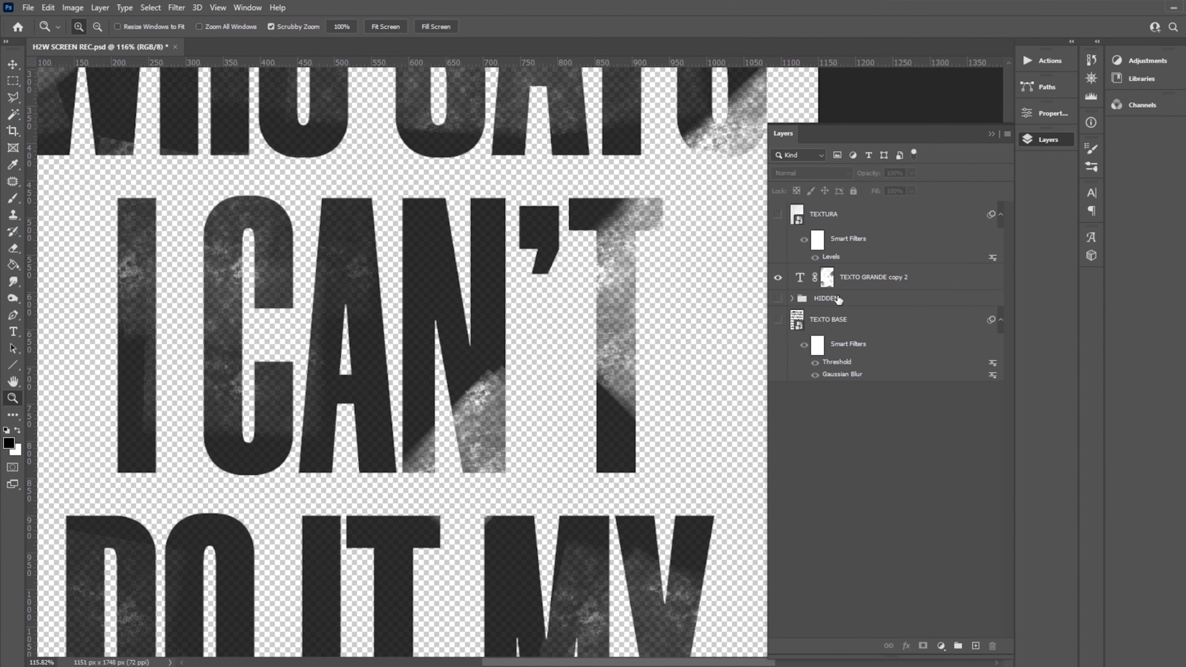
{"action": "left_click", "coordinate": [843, 299]}
{"action": "left_click", "coordinate": [942, 645]}
{"action": "left_click", "coordinate": [981, 423]}
{"action": "type", "text": "ffffff"}
{"action": "left_click", "coordinate": [1053, 388]}
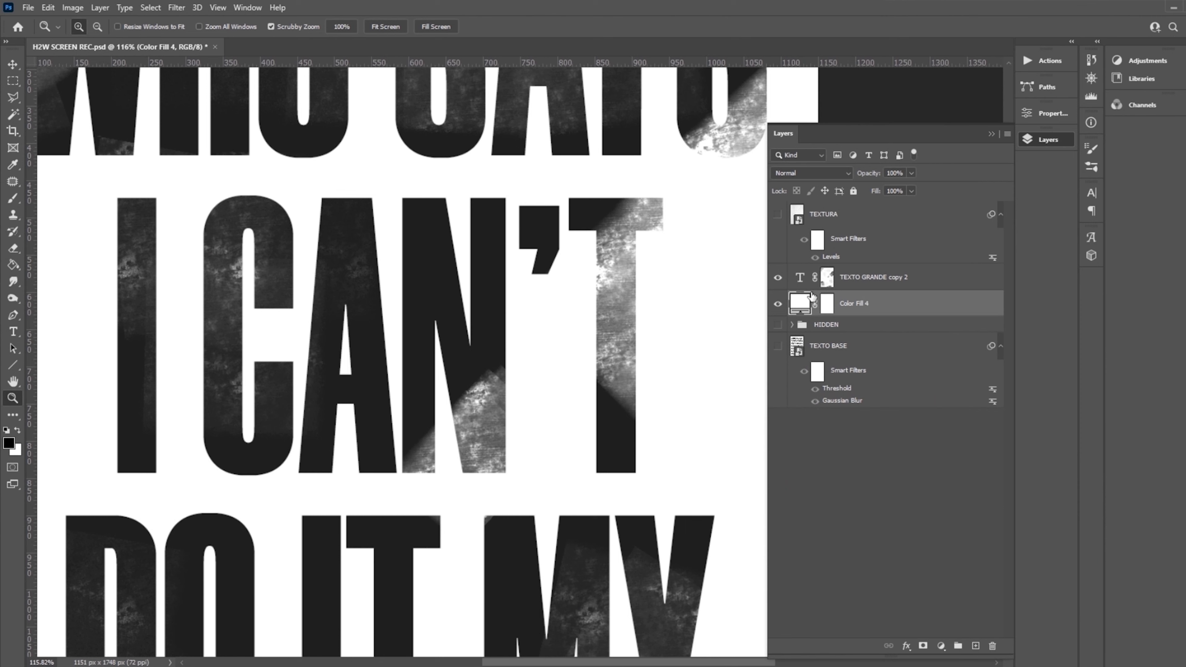
Step: Disable the layer mask on TEXTO GRANDE copy 2
{"action": "left_click", "coordinate": [827, 281], "text": "shift"}
{"action": "left_click", "coordinate": [826, 281], "text": "shift"}
{"action": "left_click", "coordinate": [827, 280], "text": "shift"}
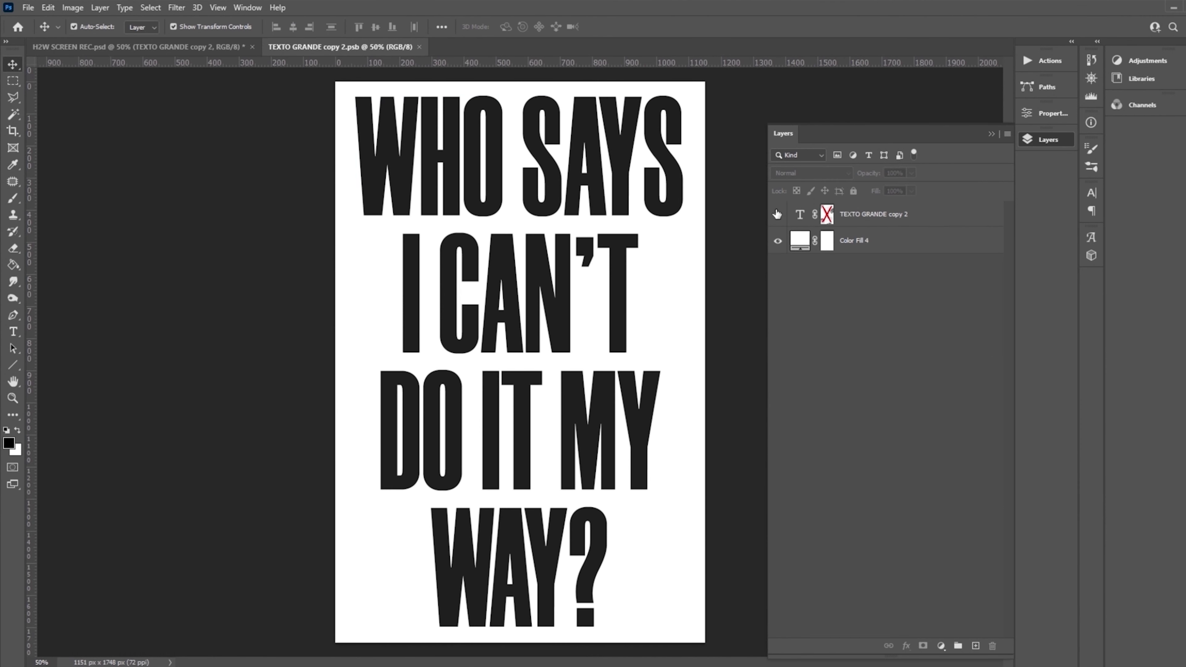
Step: Hide the white Color Fill 4 layer inside the TEXTO GRANDE copy 2 smart object, leaving the headline text visible
{"action": "left_click", "coordinate": [778, 214]}
{"action": "left_click", "coordinate": [777, 214]}
{"action": "key", "text": "z"}
{"action": "left_click", "coordinate": [778, 240]}
{"action": "left_click_drag", "start_coordinate": [539, 276], "coordinate": [816, 250]}
Step: Add a white outside stroke of 12 px to the TEXTO GRANDE copy 2 text layer
{"action": "left_click", "coordinate": [931, 220]}
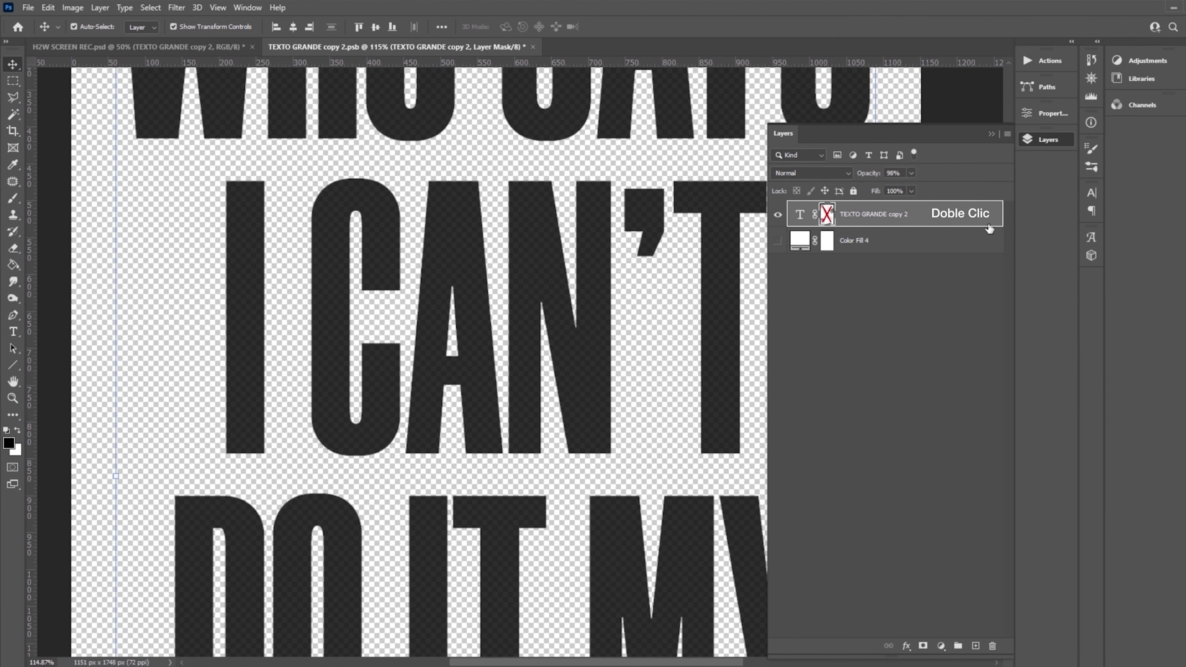
{"action": "double_click", "coordinate": [951, 213]}
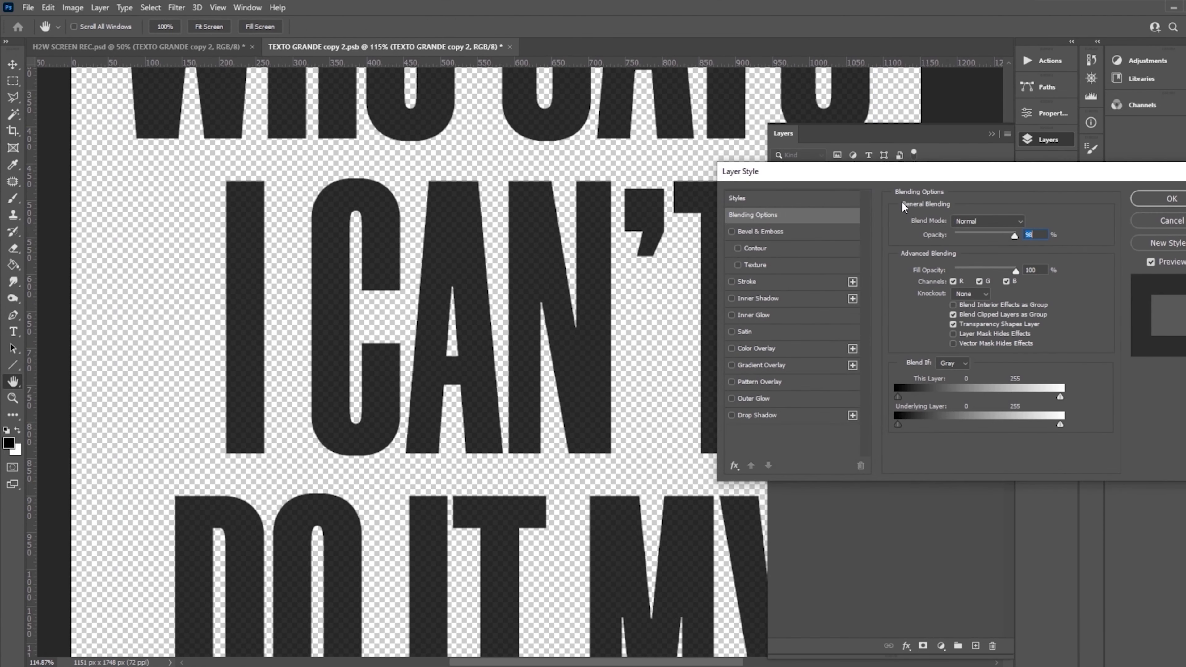
{"action": "left_click_drag", "start_coordinate": [815, 174], "coordinate": [713, 127]}
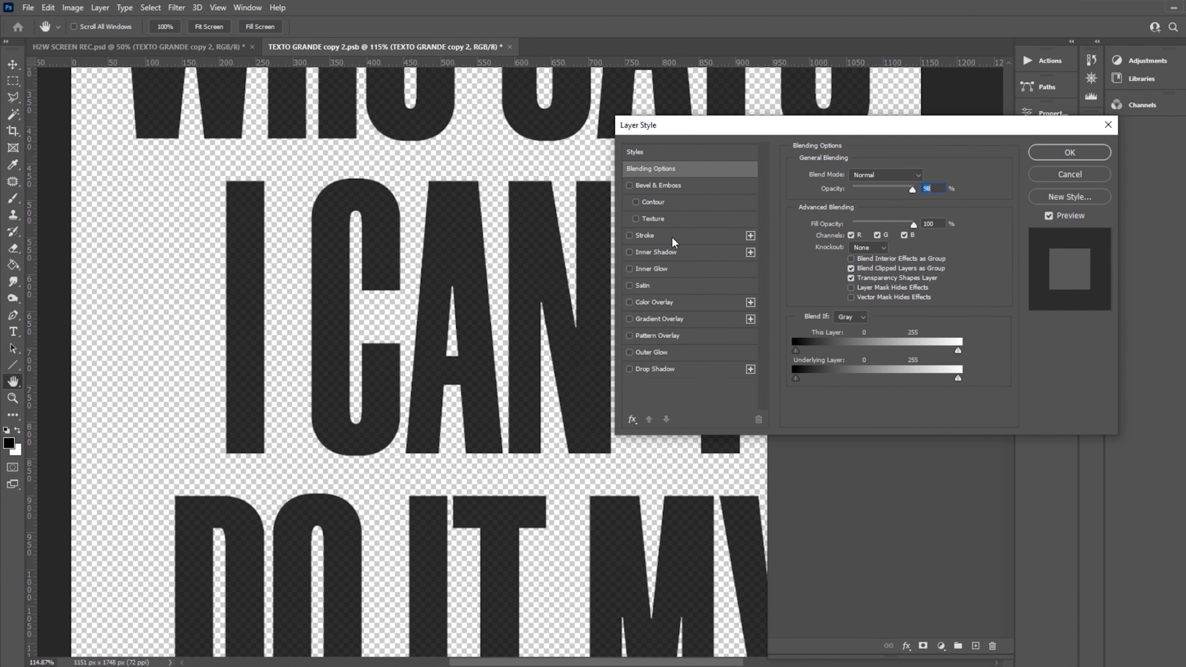
{"action": "left_click", "coordinate": [659, 236]}
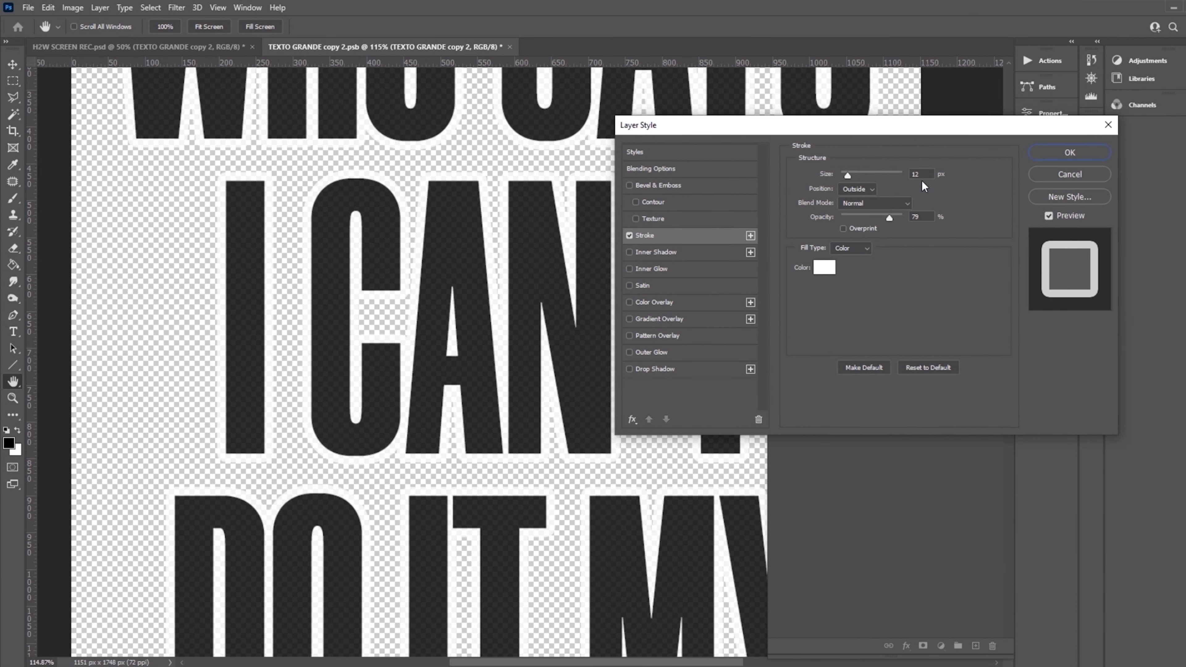
{"action": "left_click", "coordinate": [833, 267]}
{"action": "left_click", "coordinate": [1063, 391]}
{"action": "mouse_move", "coordinate": [847, 175]}
{"action": "left_mouse_down"}
{"action": "mouse_move", "coordinate": [861, 175]}
{"action": "mouse_move", "coordinate": [850, 176]}
{"action": "left_mouse_up"}
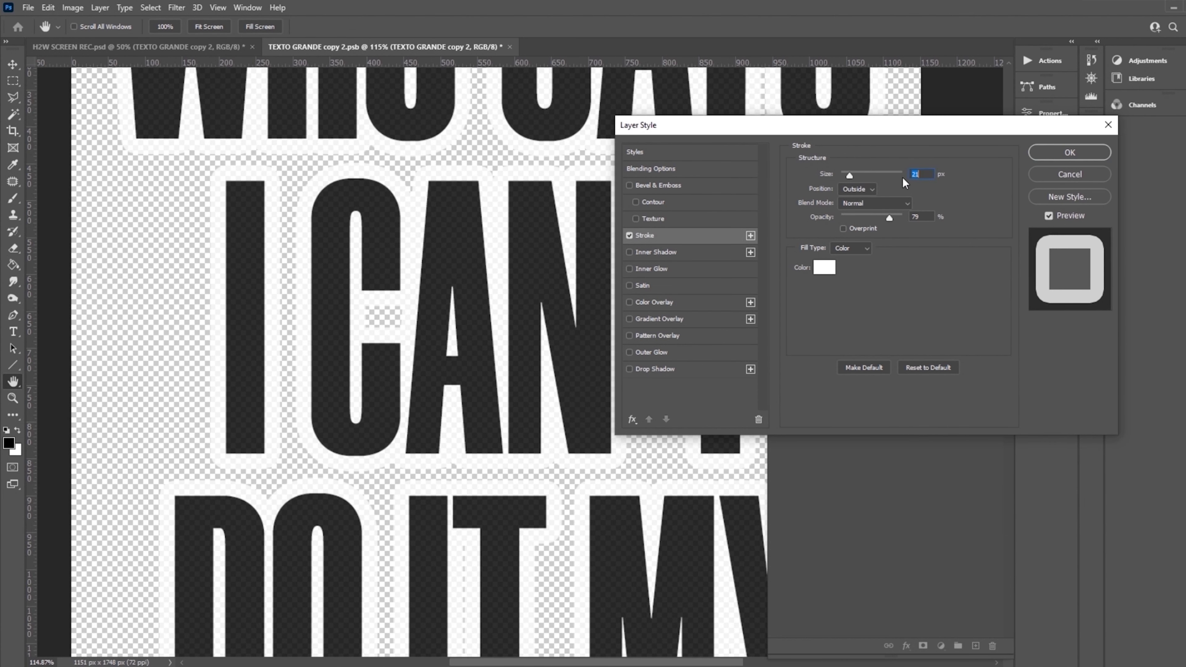
{"action": "type", "text": "12"}
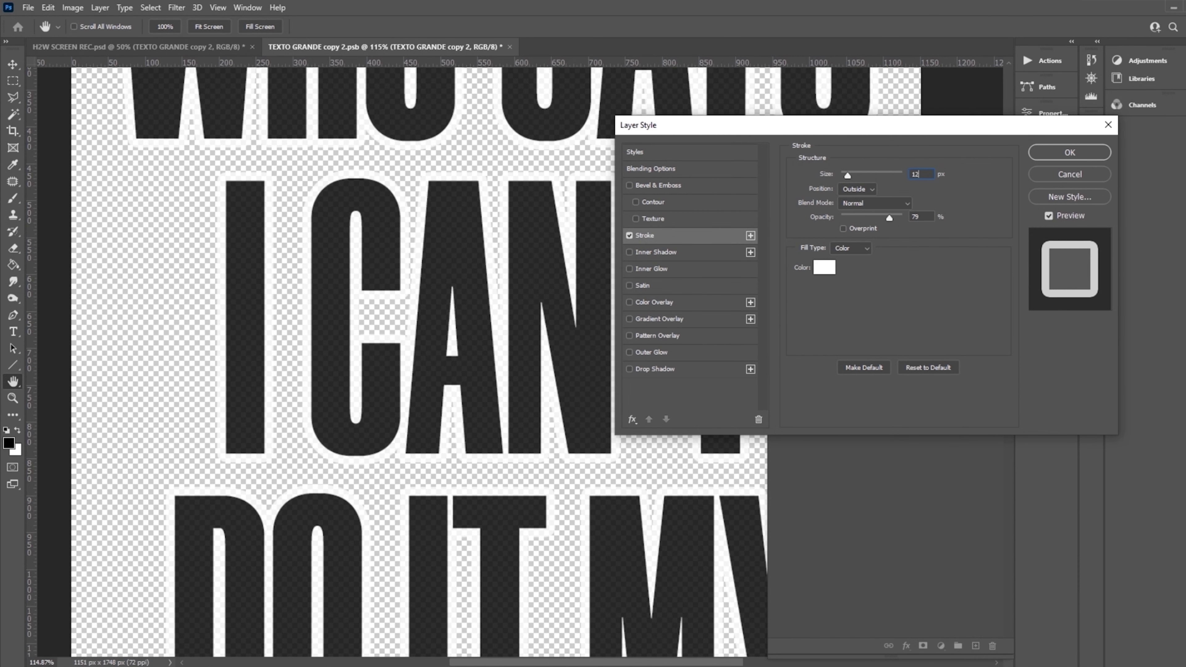
{"action": "left_click", "coordinate": [1047, 153]}
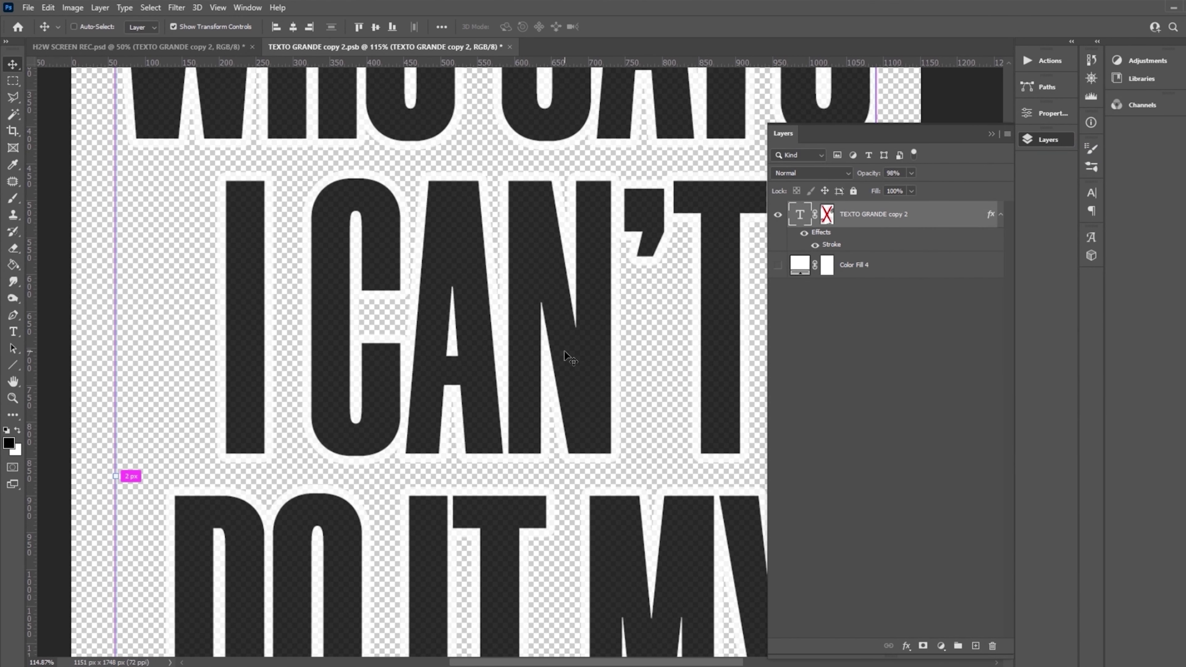
Step: Save the TEXTO GRANDE copy 2 smart object contents and return to H2W SCREEN REC.psd
{"action": "key", "text": "ctrl+0"}
{"action": "left_click", "coordinate": [29, 7]}
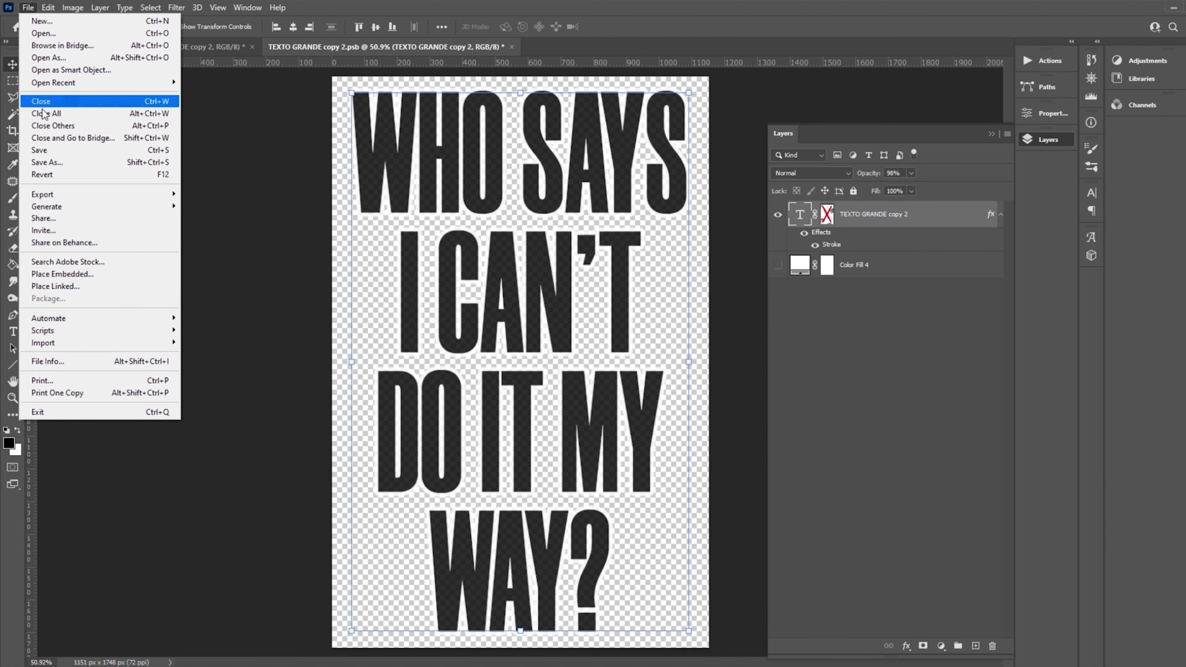
{"action": "left_click", "coordinate": [64, 150]}
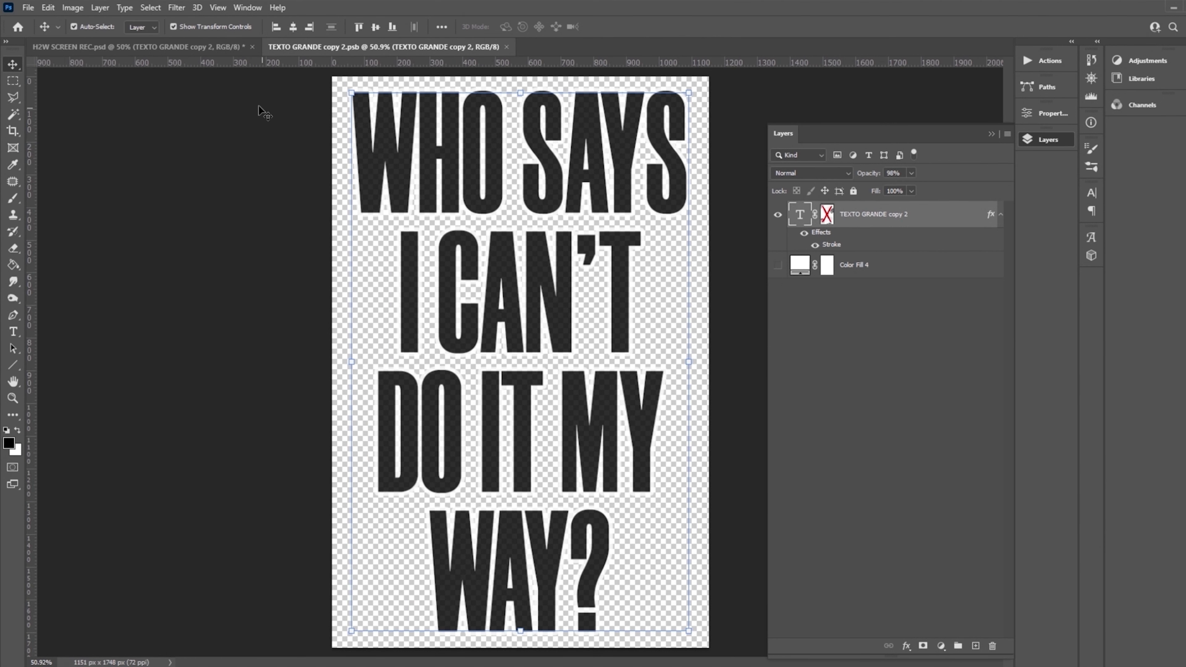
{"action": "left_click", "coordinate": [197, 46]}
Step: Examine the stroked headline up close and compare it with the TEXTO BASE layer switched on and off
{"action": "key", "text": "z"}
{"action": "left_click_drag", "start_coordinate": [589, 237], "coordinate": [658, 205]}
{"action": "key", "text": "v"}
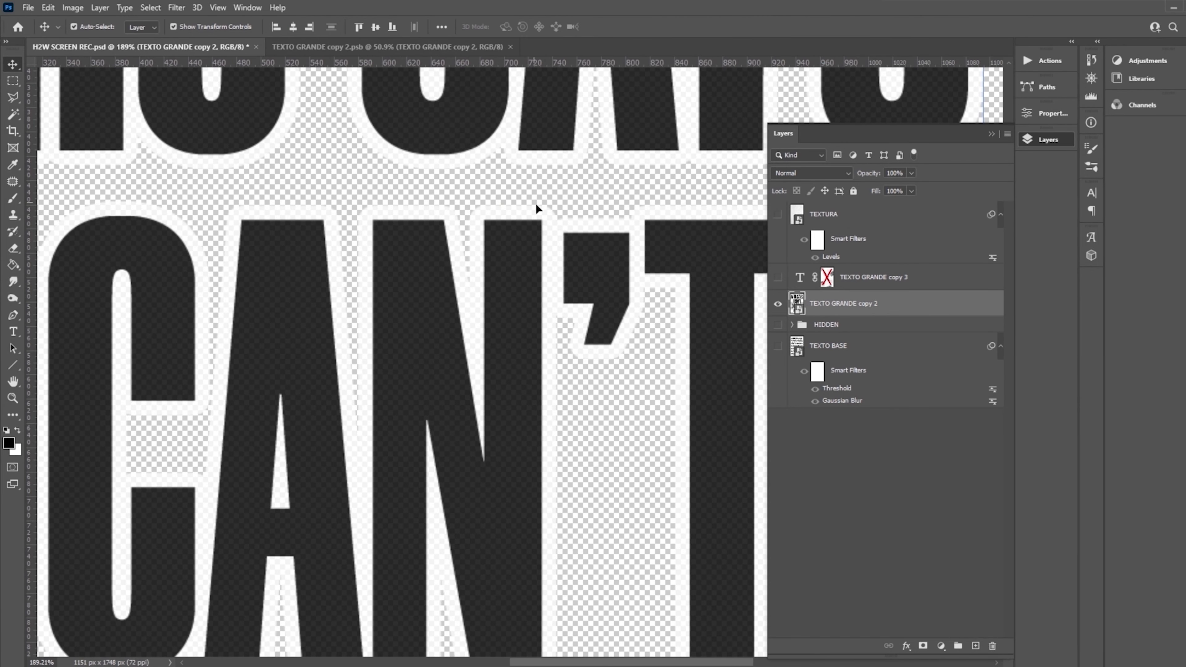
{"action": "left_click", "coordinate": [778, 349]}
{"action": "key", "text": "z"}
{"action": "left_click", "coordinate": [496, 328], "text": "alt"}
{"action": "left_click", "coordinate": [497, 328], "text": "alt"}
{"action": "left_click", "coordinate": [496, 329], "text": "alt"}
{"action": "key", "text": "v"}
{"action": "left_click", "coordinate": [777, 346]}
{"action": "left_click", "coordinate": [777, 347]}
{"action": "left_click", "coordinate": [778, 347]}
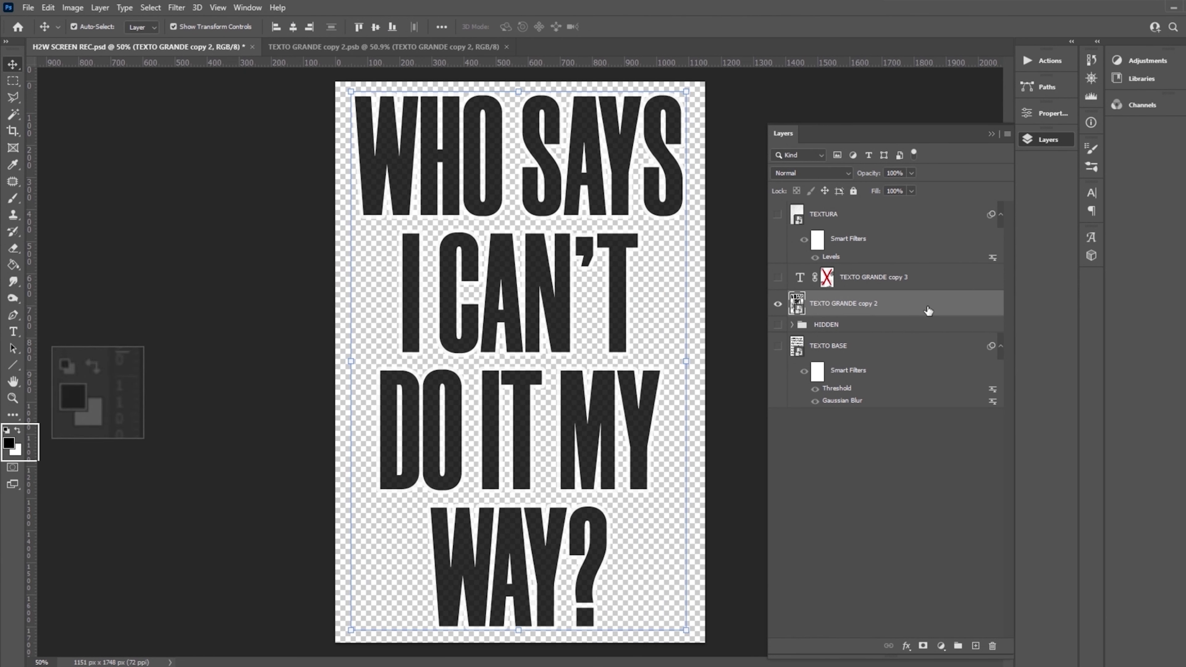
Step: Open the Filter Gallery's Torn Edges filter on the TEXTO GRANDE copy 2 smart object and examine its preview at 200%
{"action": "left_click", "coordinate": [733, 364]}
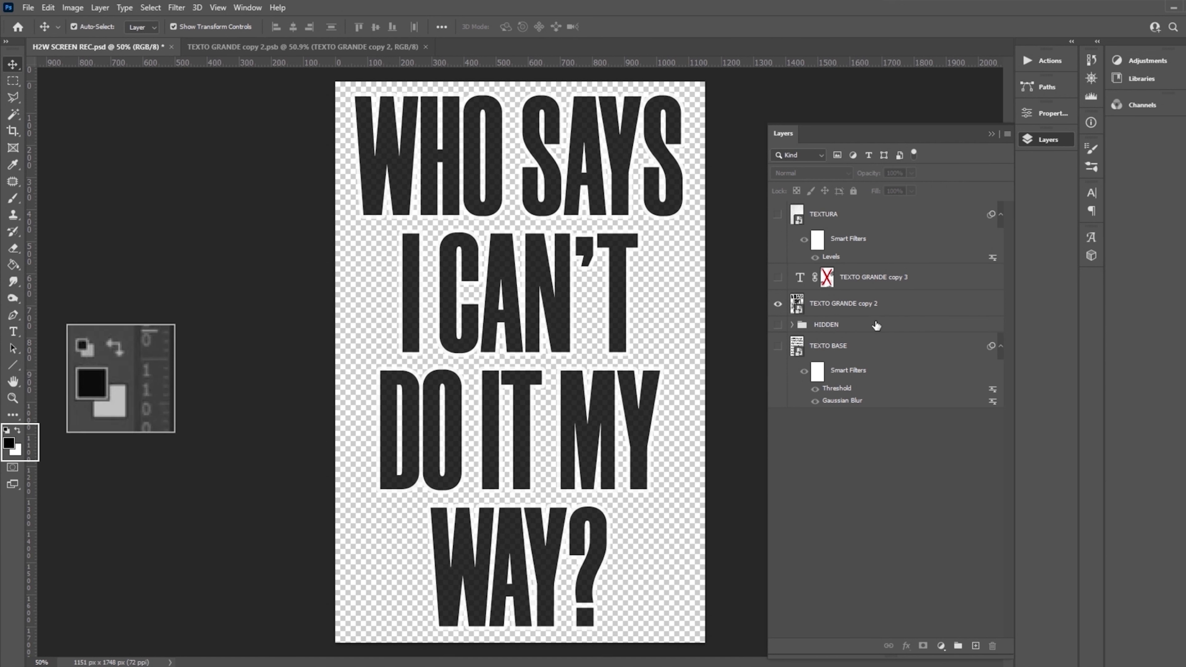
{"action": "left_click", "coordinate": [907, 304]}
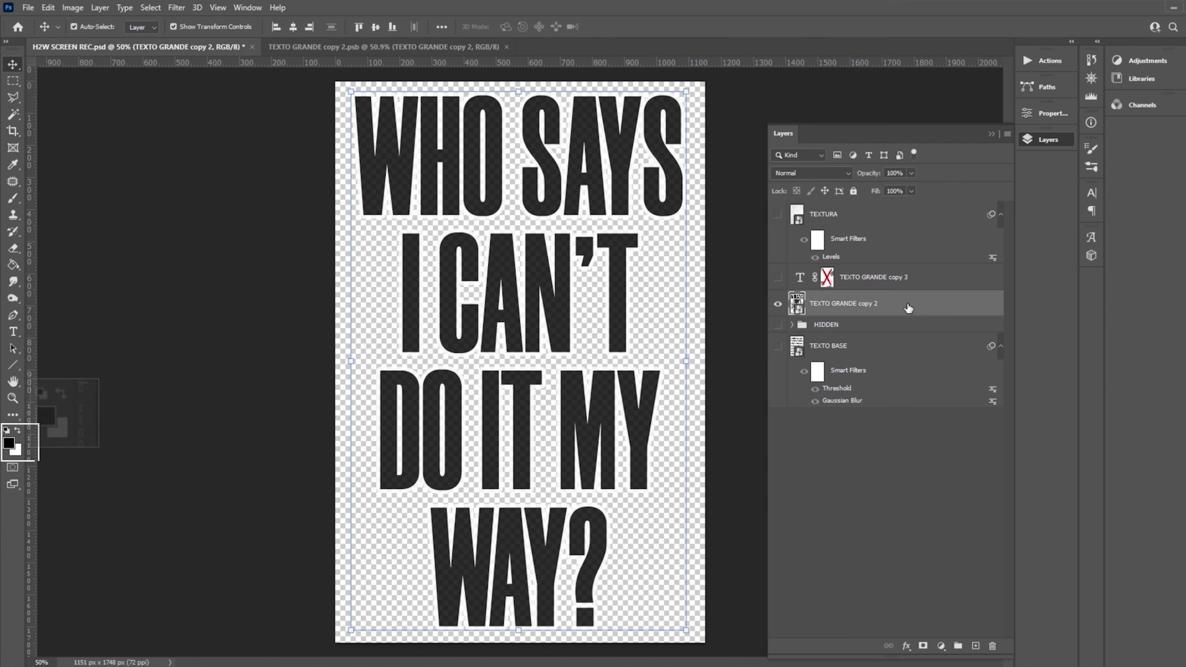
{"action": "left_click", "coordinate": [175, 8]}
{"action": "left_click", "coordinate": [201, 80]}
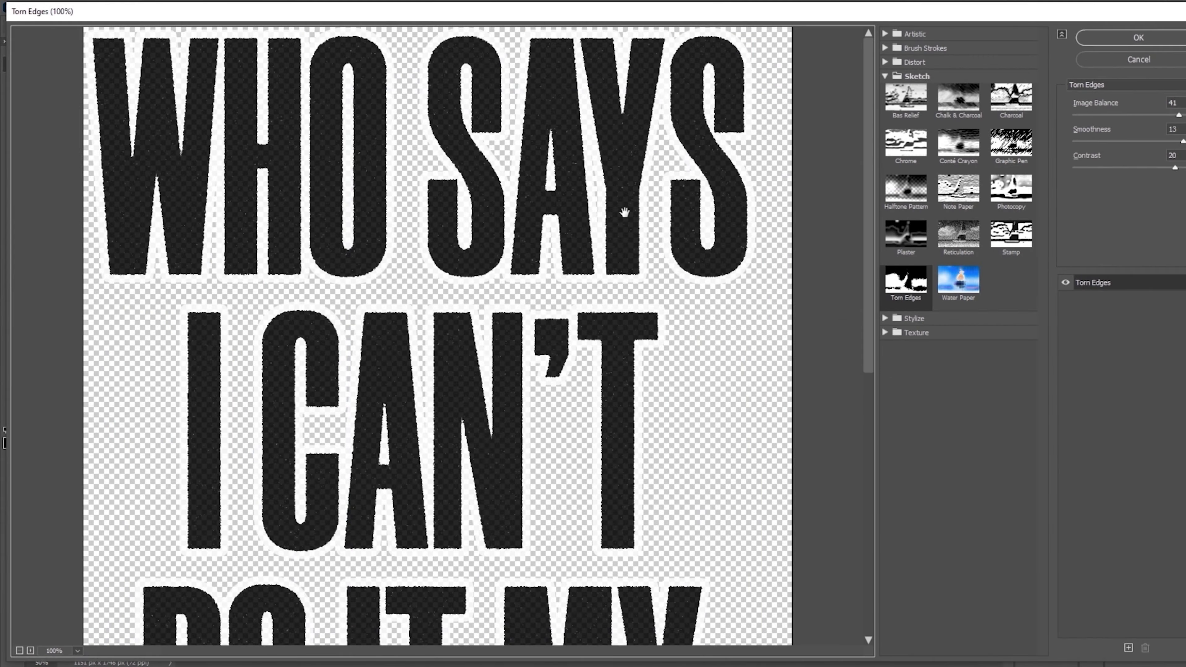
{"action": "left_click", "coordinate": [669, 383], "text": "ctrl"}
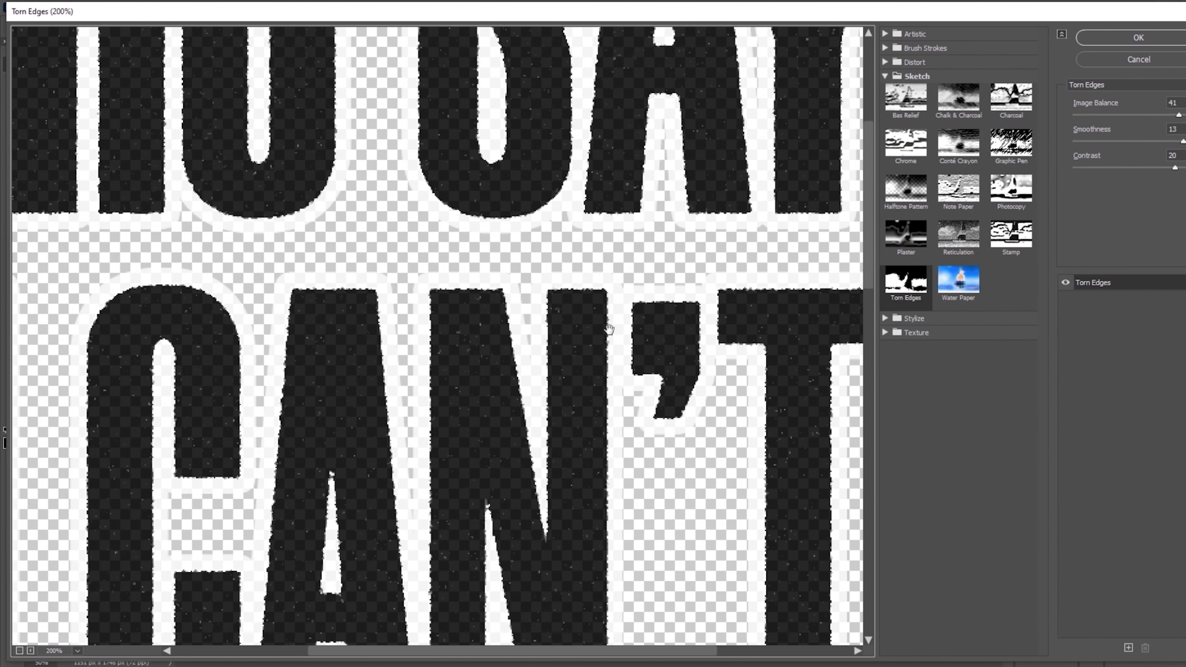